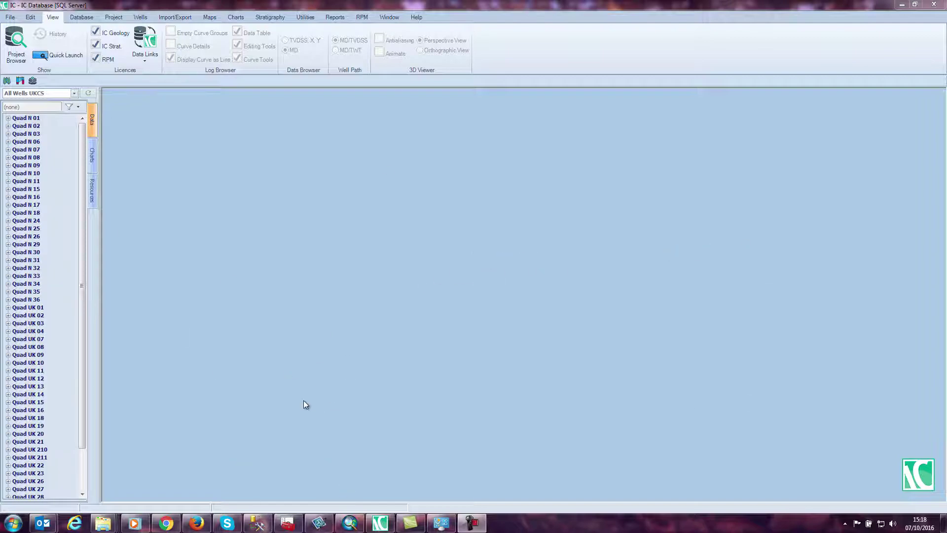
# Step: Switch to SQL Server Management Studio and list the top 1000 rows of the dbo.ARCGIS_FORMATION view in TernanSQL
pyautogui.click(256, 523)
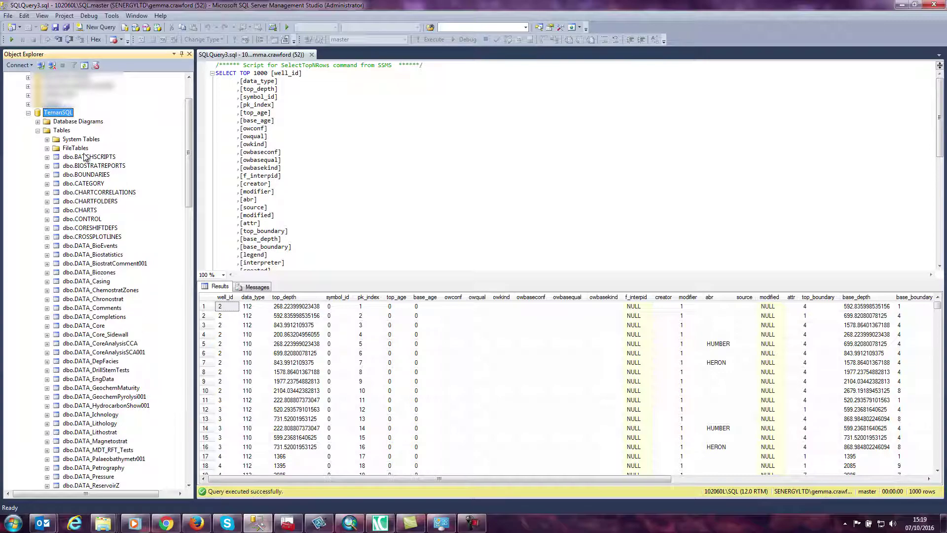
pyautogui.click(38, 130)
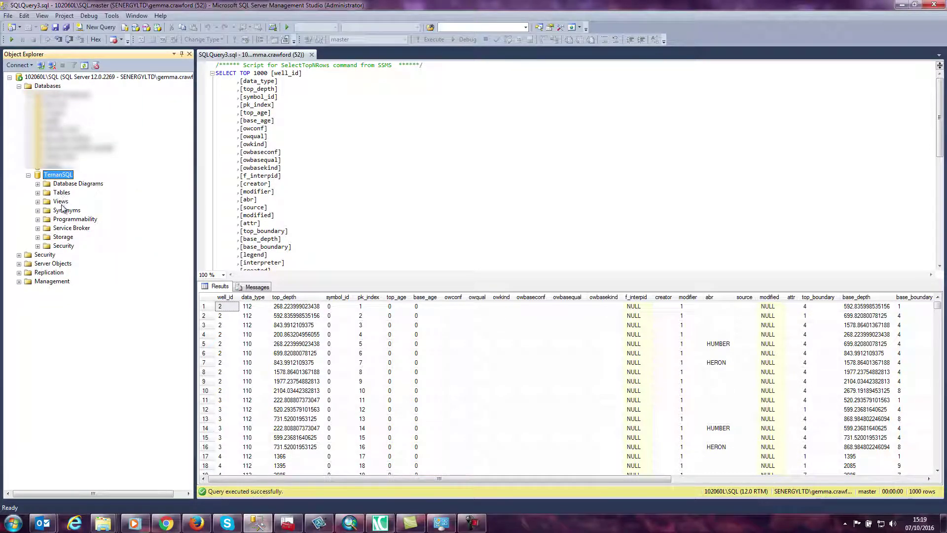
pyautogui.rightClick(60, 202)
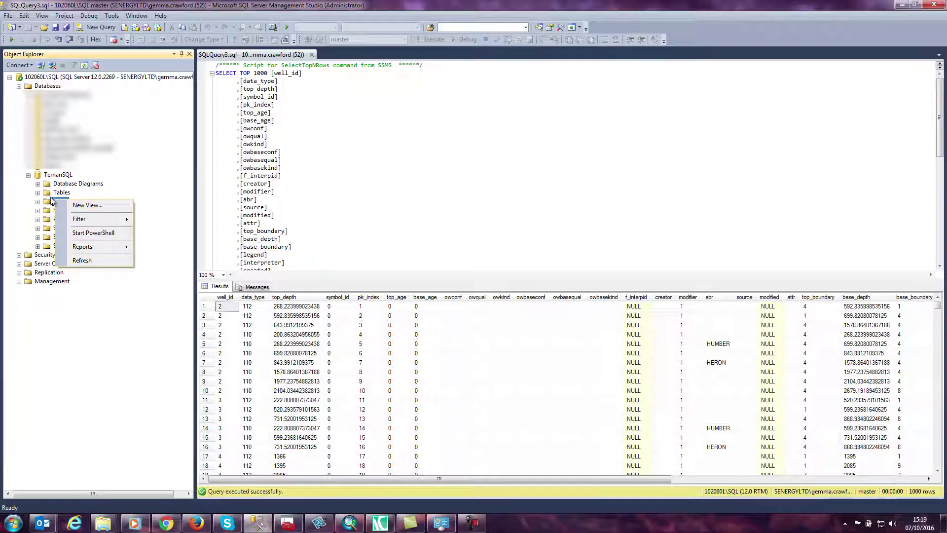
pyautogui.click(38, 201)
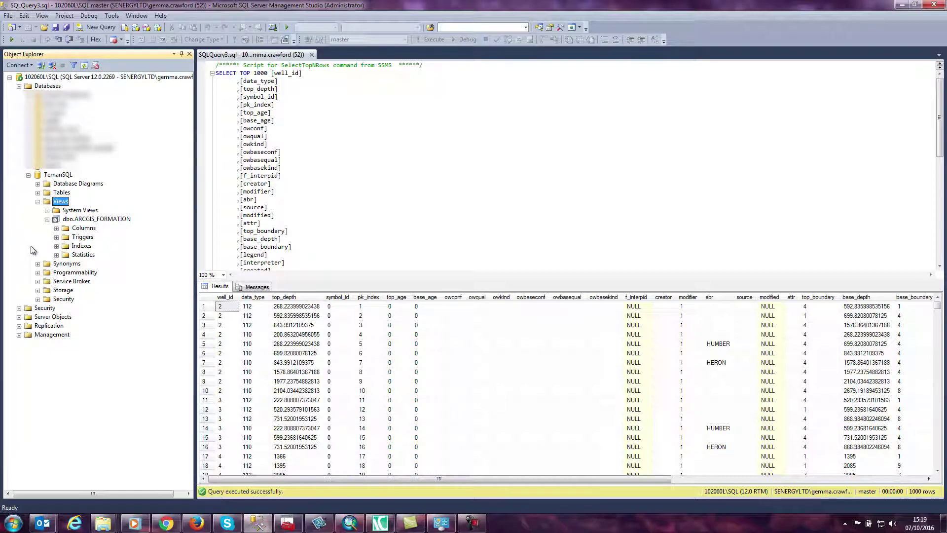
pyautogui.rightClick(89, 223)
pyautogui.click(121, 247)
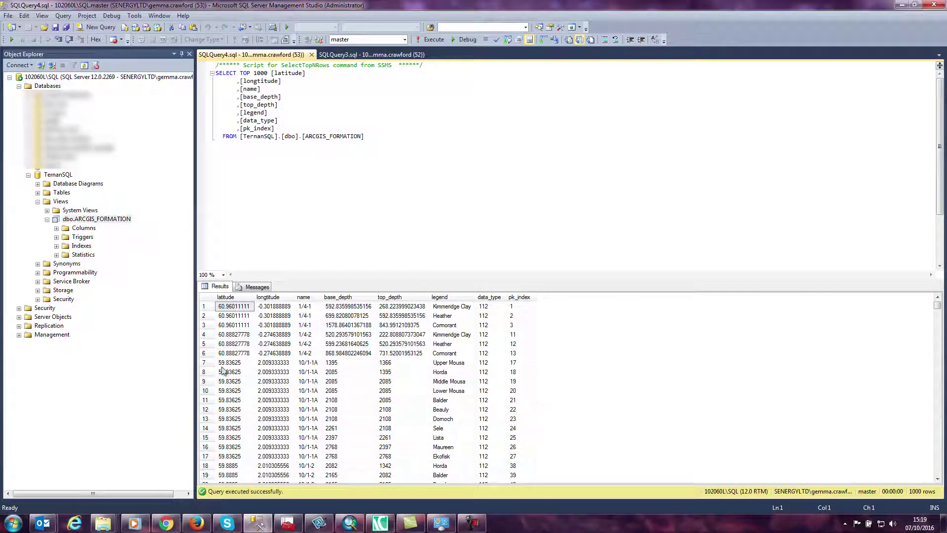
pyautogui.click(60, 201)
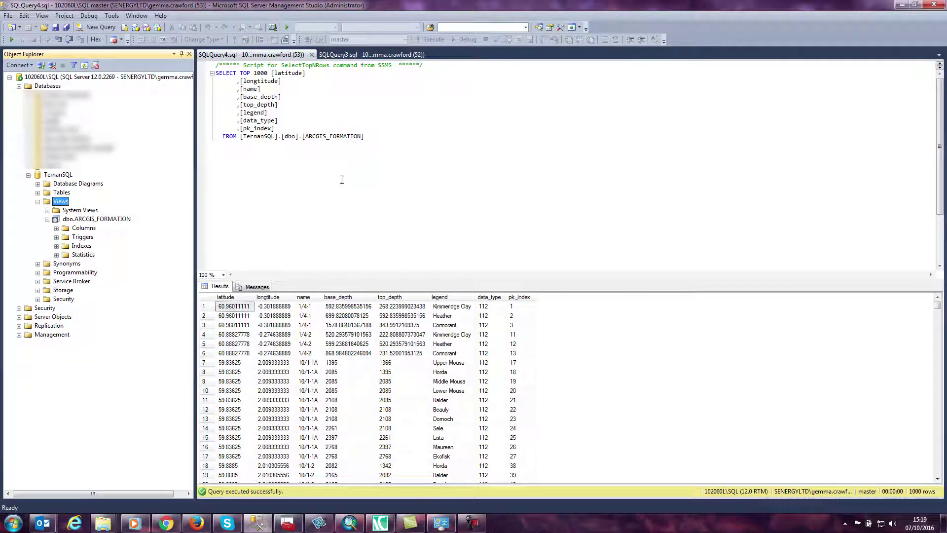
pyautogui.click(38, 202)
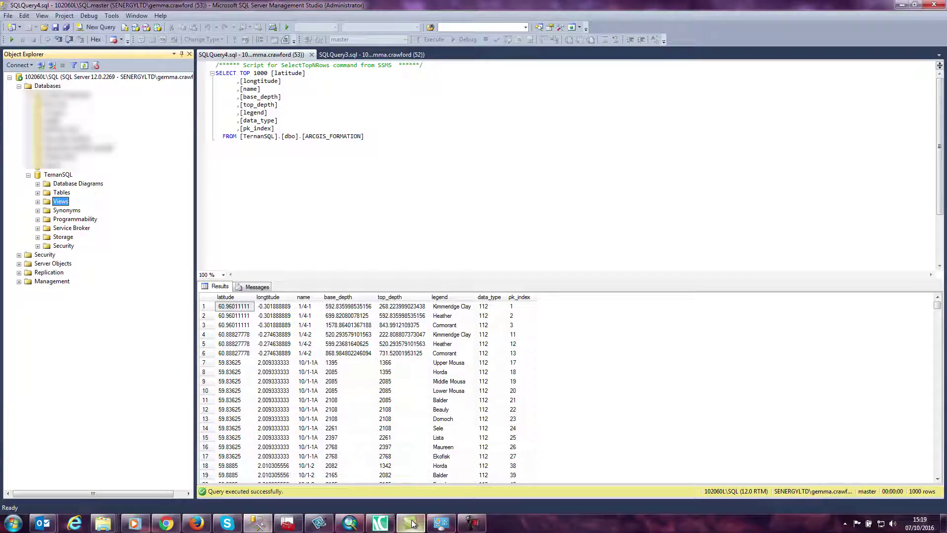
# Step: Switch to ArcMap and add a SQL Server database connection to TernanSQL on instance 102060l\SQL with operating system authentication
pyautogui.click(349, 522)
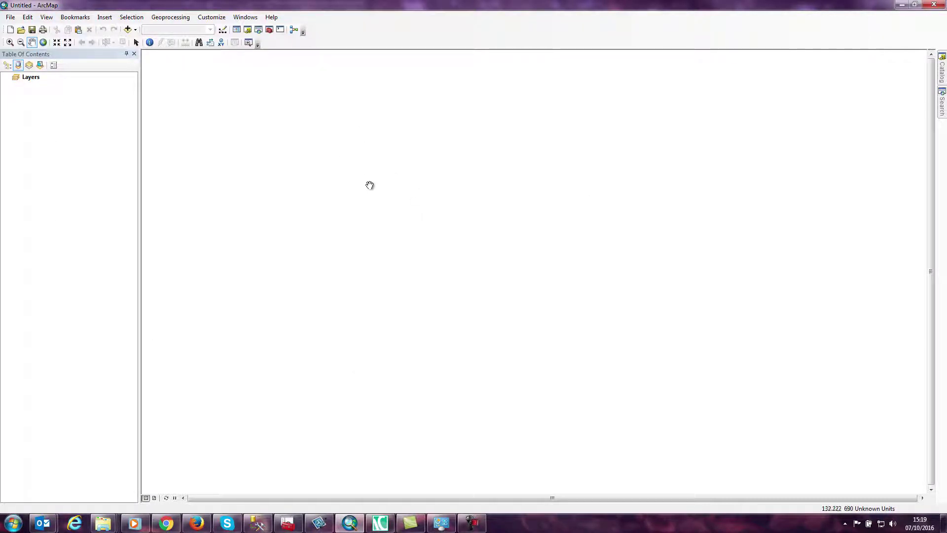
pyautogui.click(942, 74)
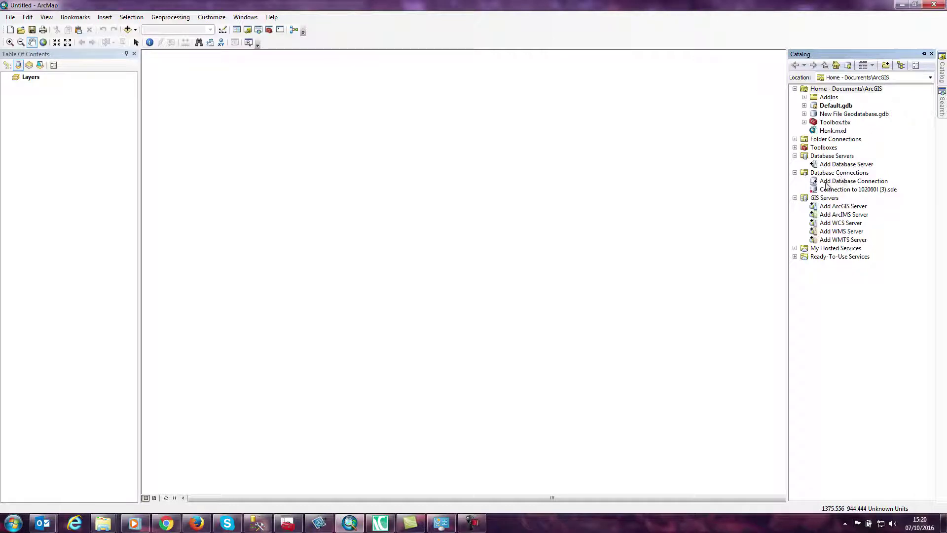
pyautogui.doubleClick(841, 181)
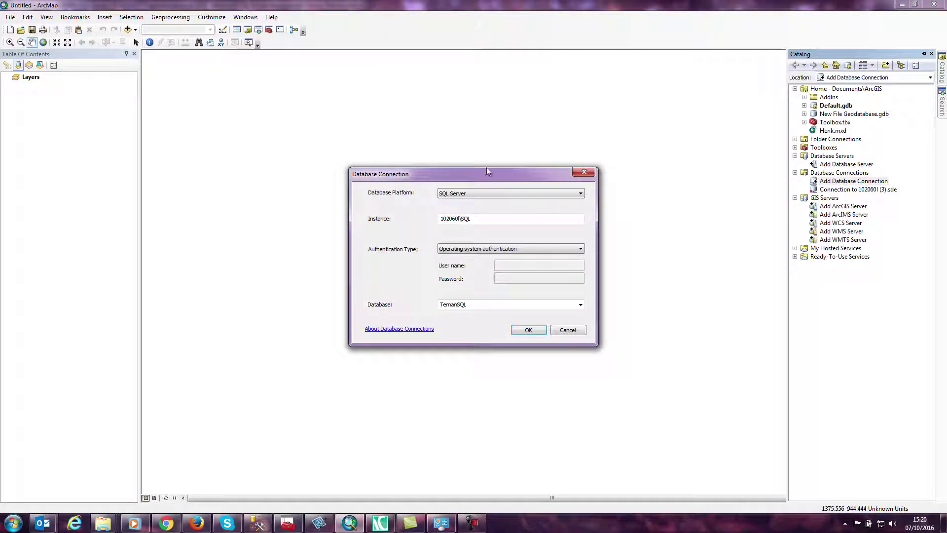
pyautogui.click(530, 193)
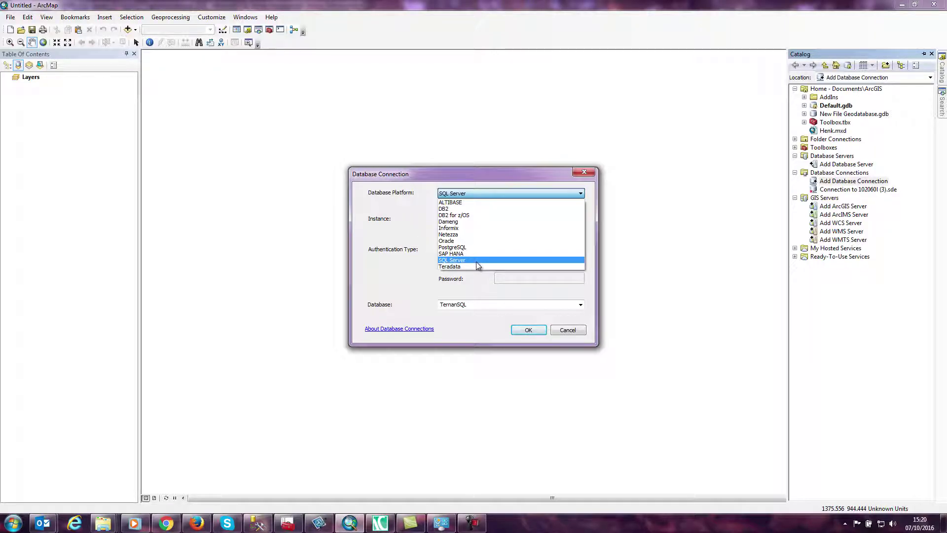
pyautogui.click(504, 294)
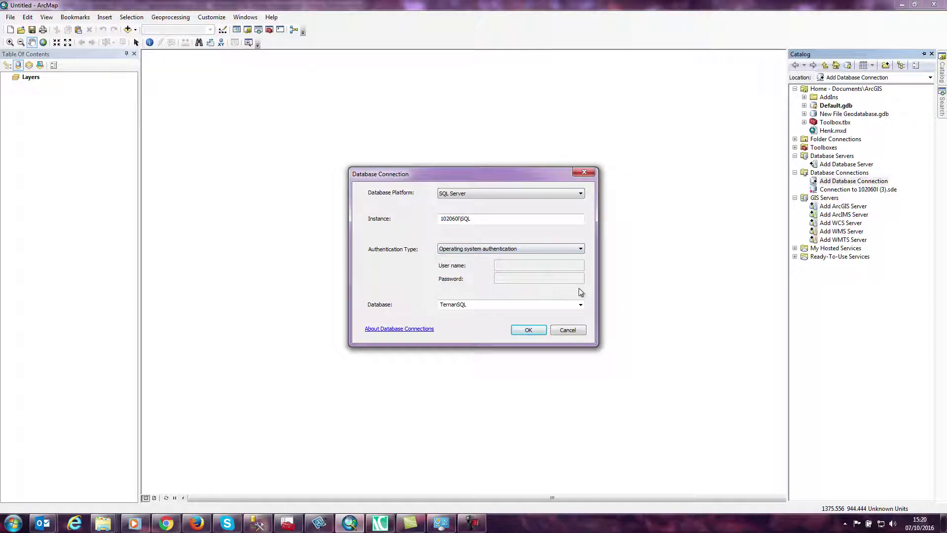
pyautogui.click(582, 306)
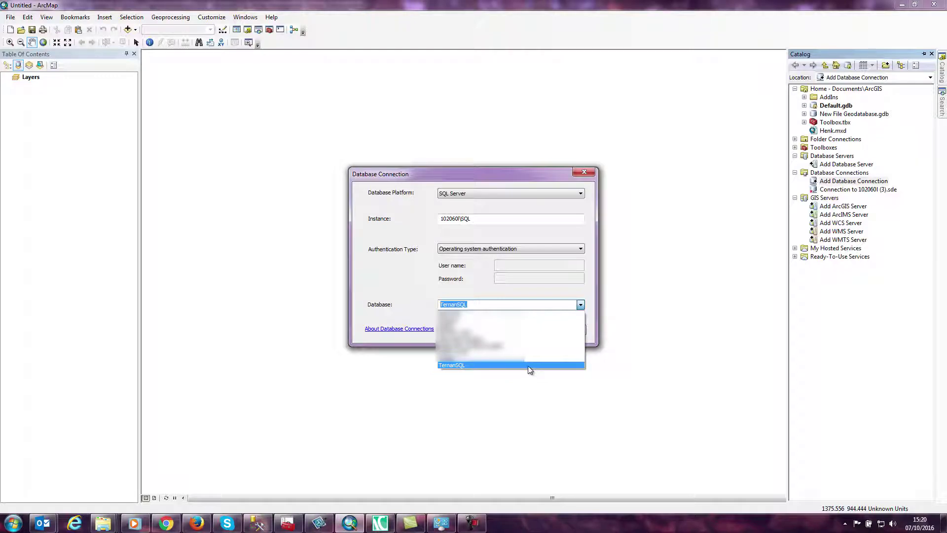
pyautogui.click(528, 365)
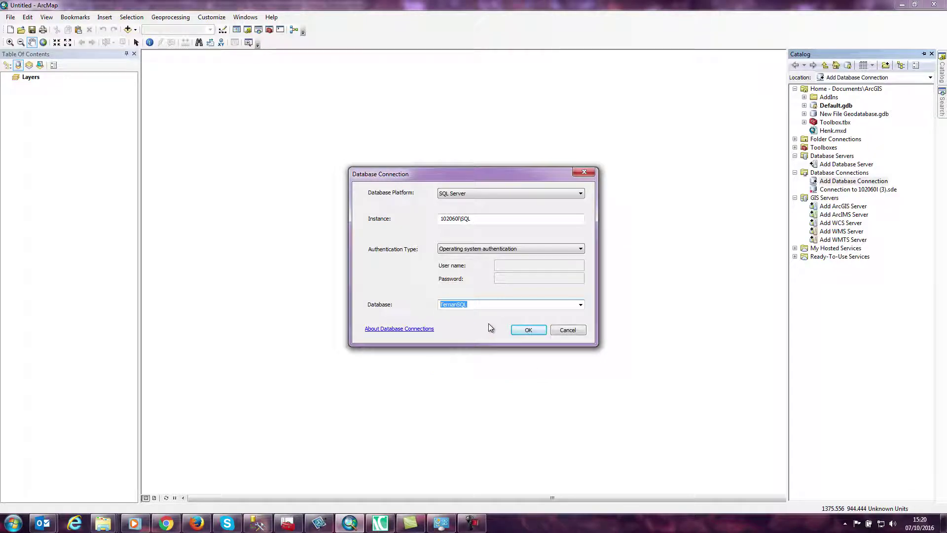
pyautogui.click(527, 329)
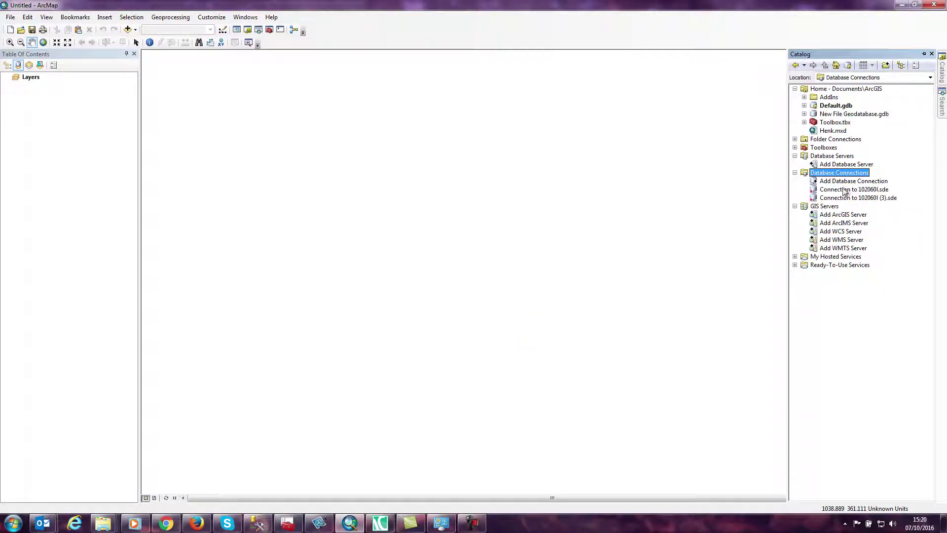
# Step: Add the ARCGIS_FORMATION view from the new database connection to the map, using pk_index as the unique identifier field
pyautogui.doubleClick(821, 193)
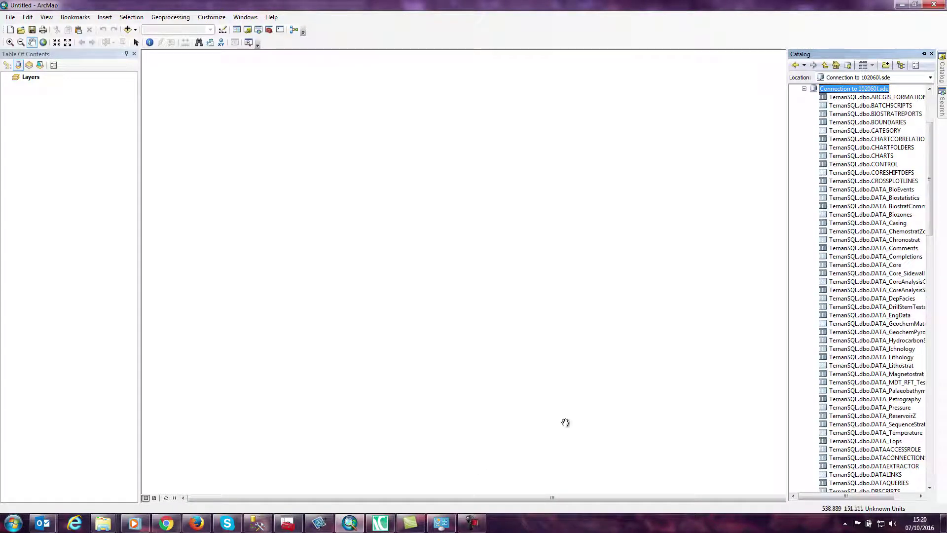
pyautogui.moveTo(855, 97); pyautogui.dragTo(332, 150)
pyautogui.click(344, 199)
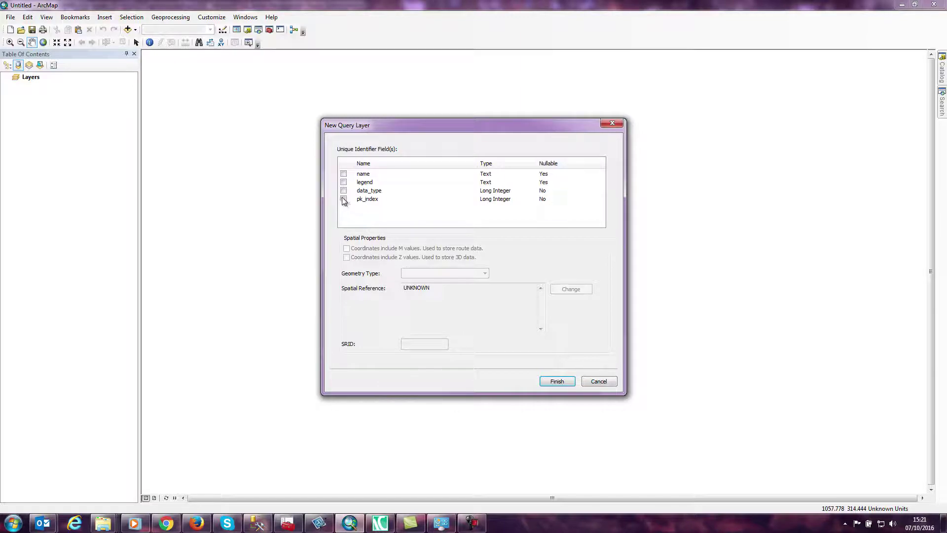
pyautogui.click(558, 381)
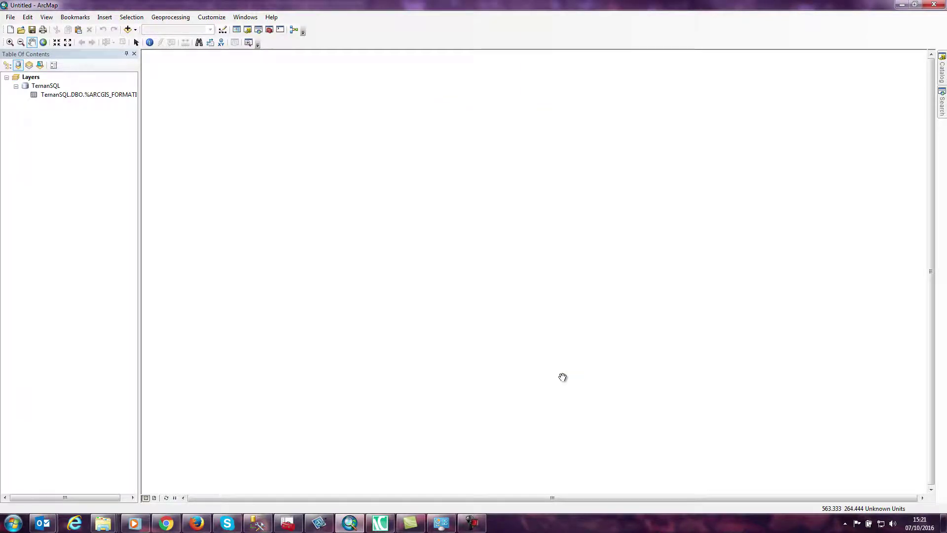
# Step: Examine the records of the ARCGIS_FORMATION table in its attribute table, and close it
pyautogui.rightClick(69, 94)
pyautogui.click(92, 101)
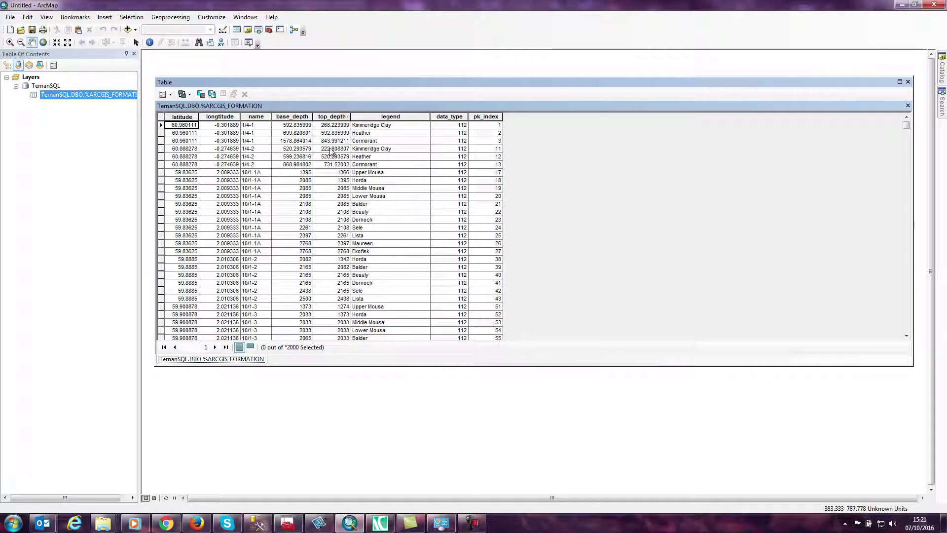
pyautogui.click(908, 82)
# Step: Set up XY data display for the ARCGIS_FORMATION table with top_depth as the Z field
pyautogui.rightClick(57, 94)
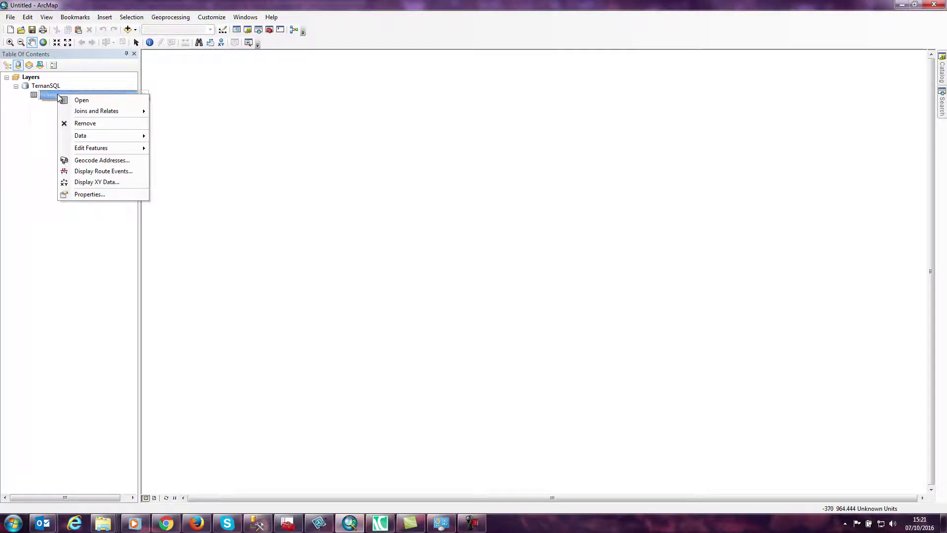
pyautogui.click(90, 182)
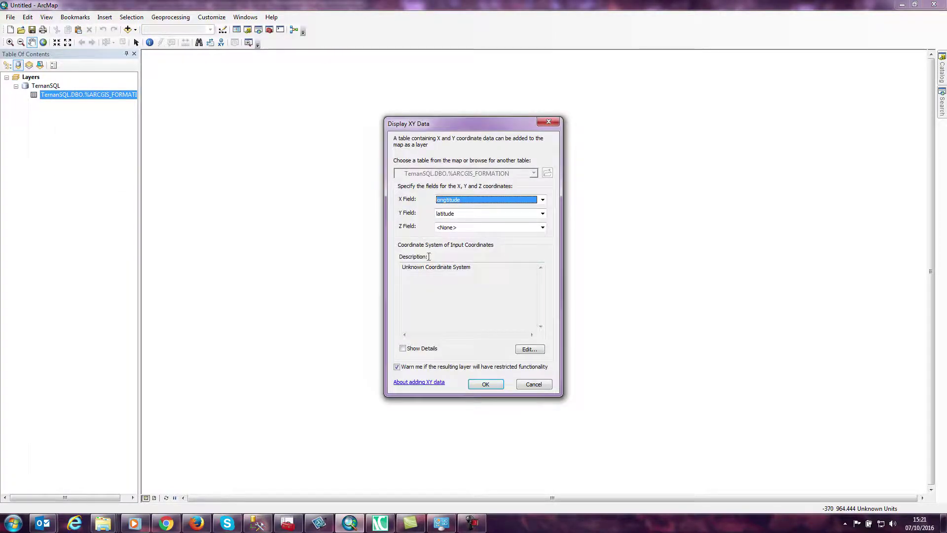
pyautogui.click(512, 227)
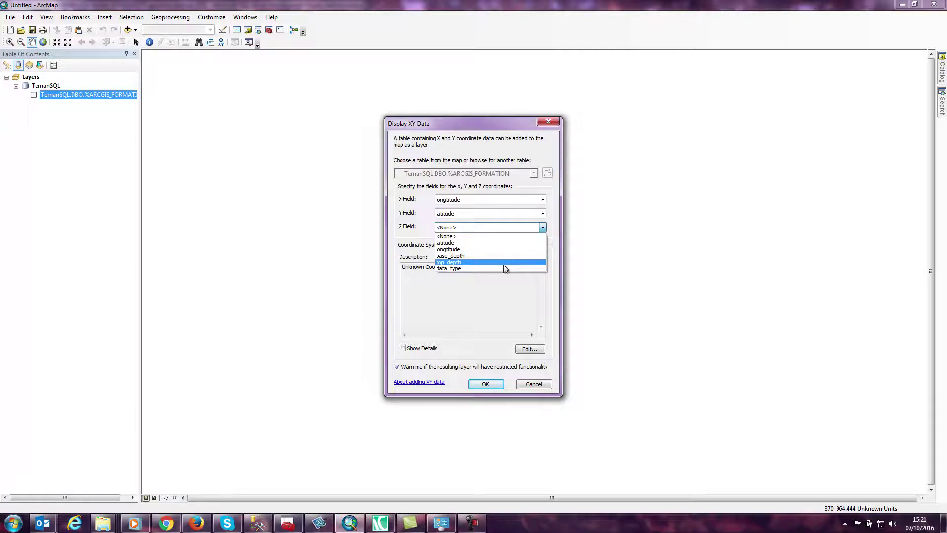
pyautogui.click(503, 262)
# Step: Assign the European Datum 1950 geographic coordinate system to the input coordinates and create the XY layer
pyautogui.click(530, 349)
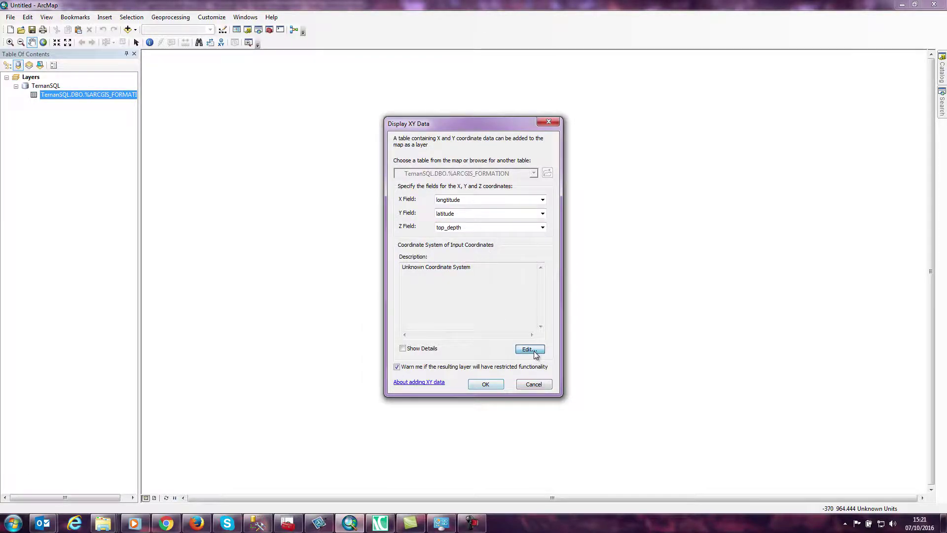
pyautogui.click(379, 185)
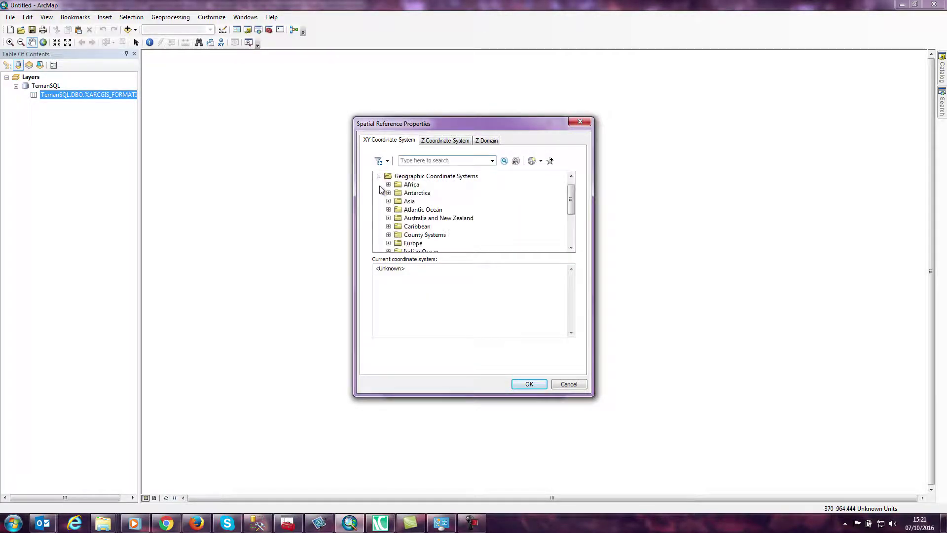
pyautogui.click(388, 244)
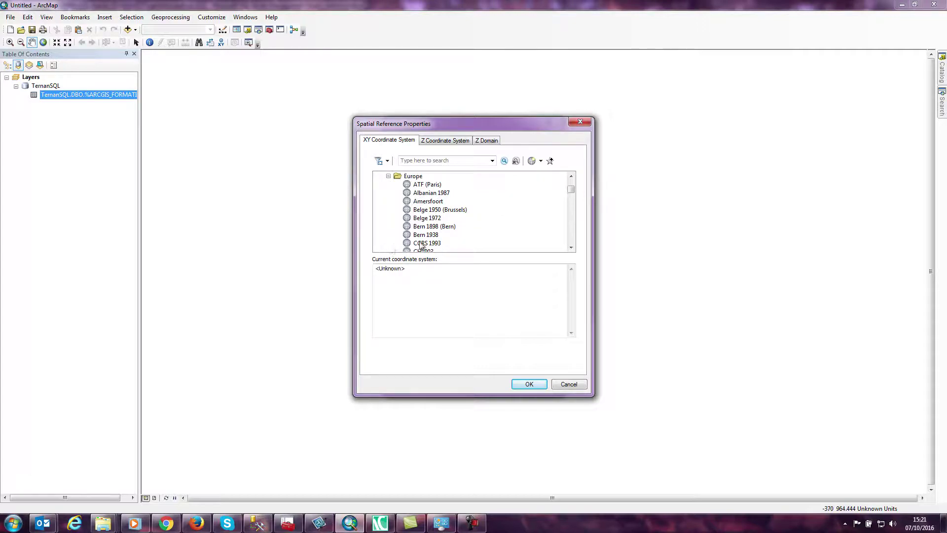
pyautogui.moveTo(573, 190); pyautogui.dragTo(573, 200)
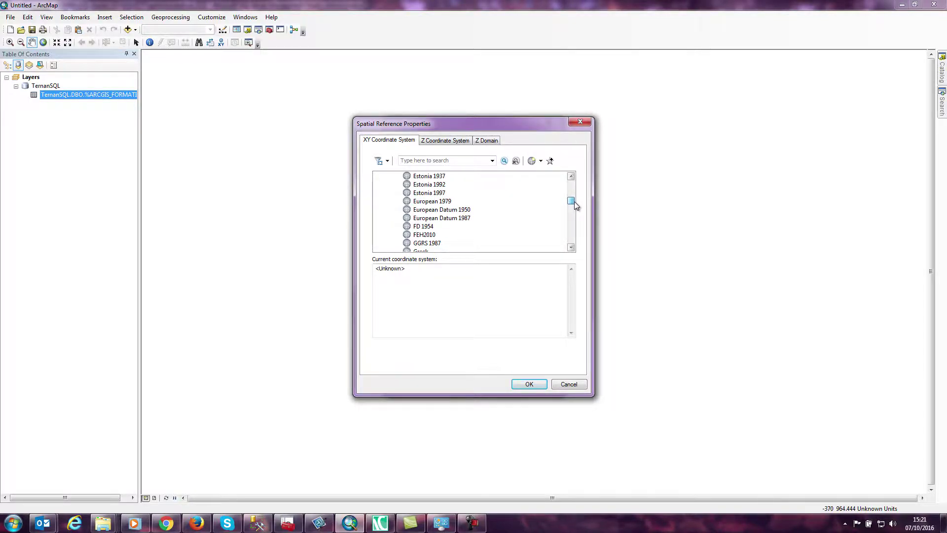
pyautogui.click(451, 209)
pyautogui.click(527, 387)
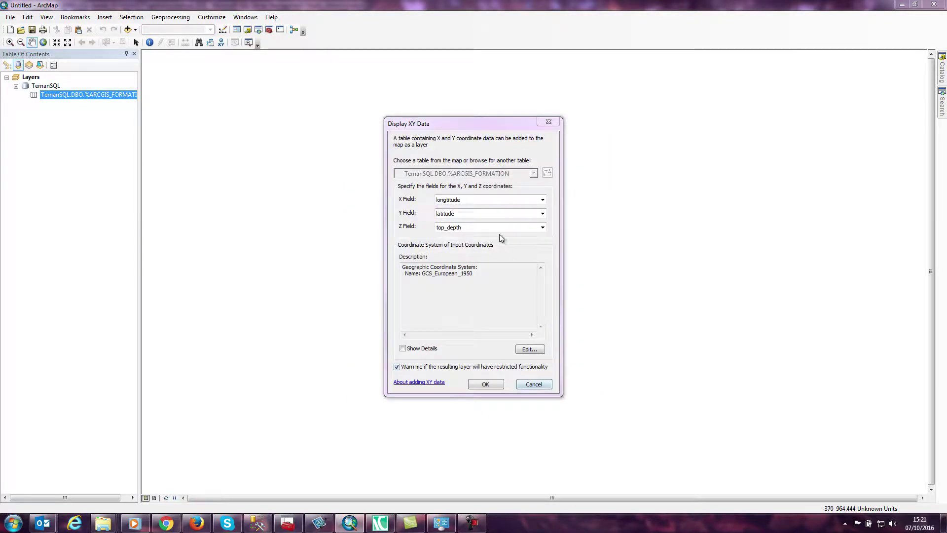
pyautogui.click(484, 383)
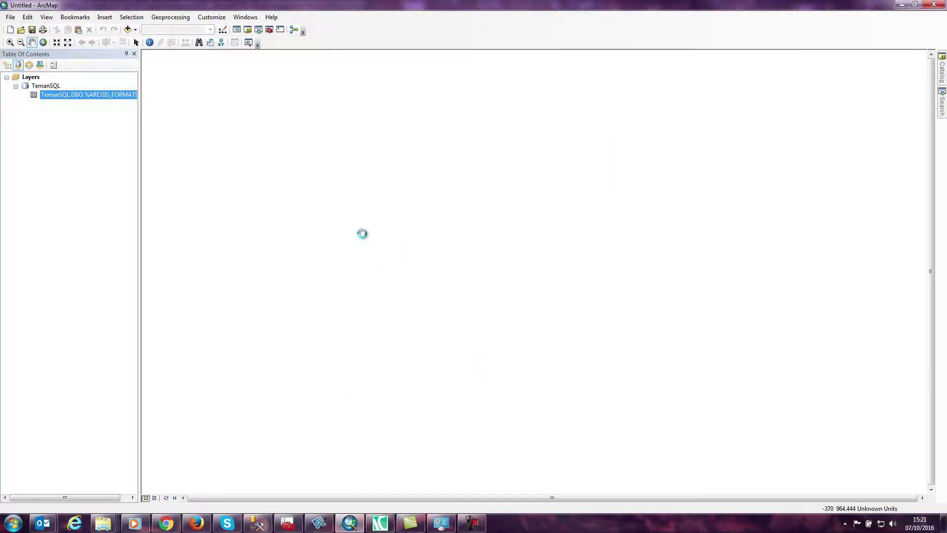